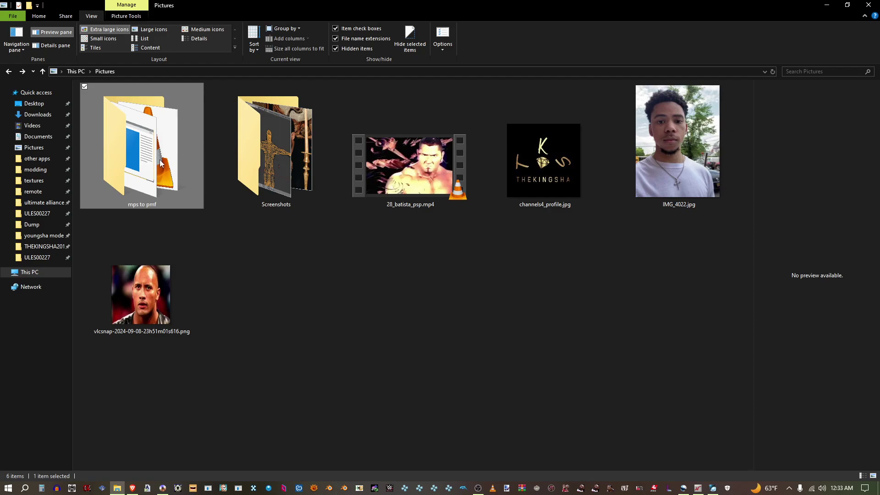
Clear the selection in Pictures and select only 28_batista_psp.mp4.
mouse_move(161, 163)
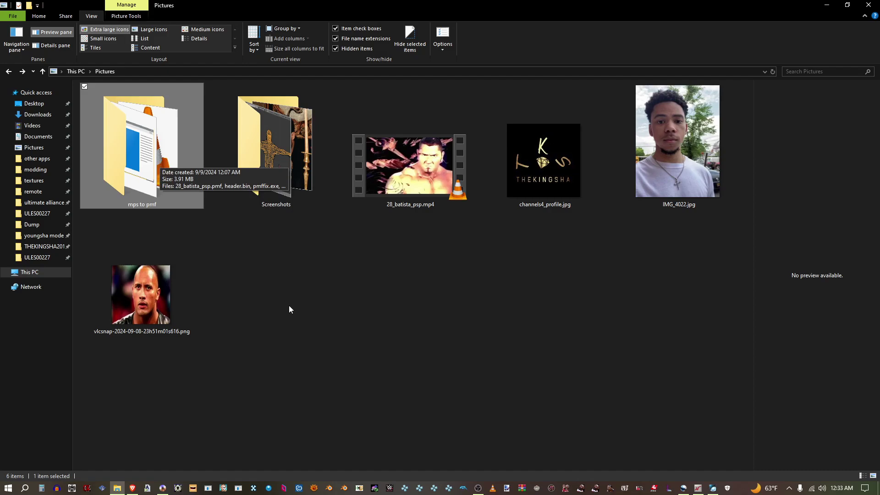
left_click(390, 342)
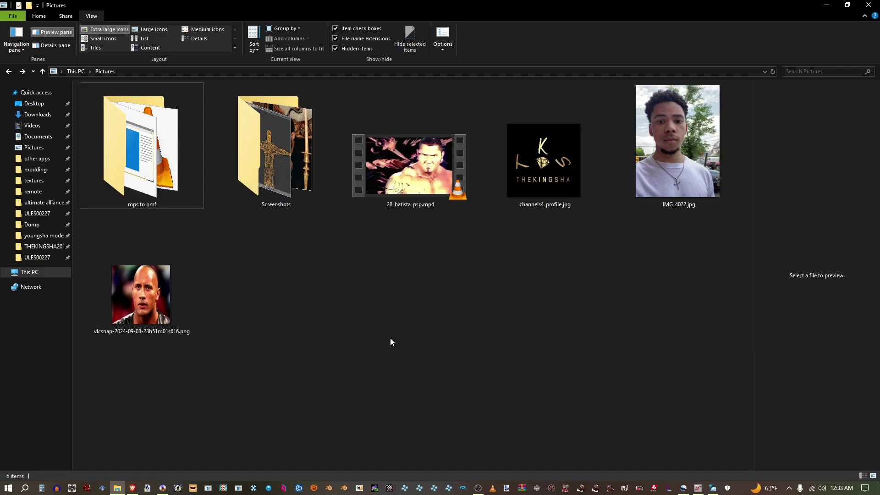
left_click(415, 178)
Import 28_batista_psp.mp4 onto Track 1 and trim its end to about 1:04.
left_click(683, 487)
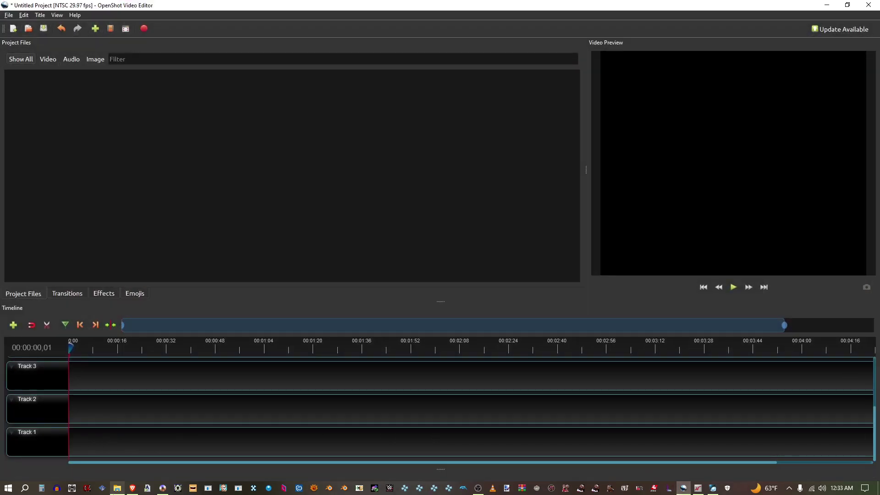
left_click(117, 488)
left_click(418, 249)
left_click_drag(421, 179, 67, 446)
left_click(114, 435)
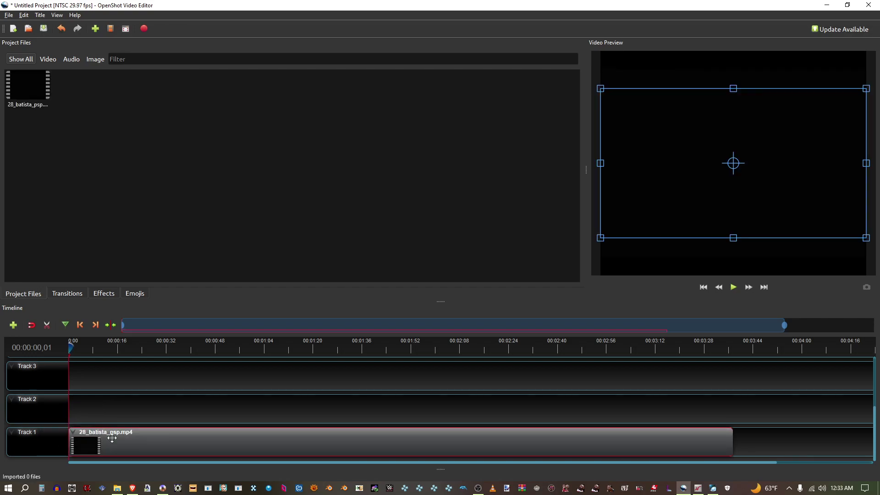
left_click_drag(733, 442, 265, 435)
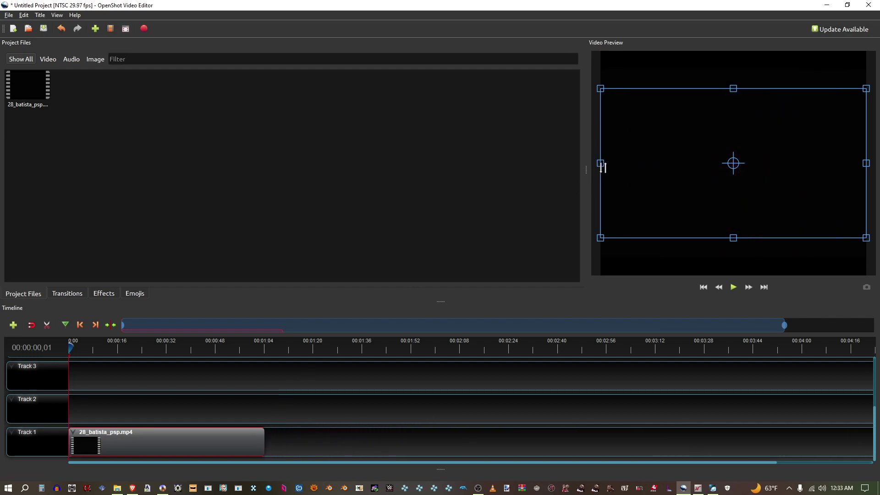
Stretch the clip wider than the preview frame, then preview playback up to the BATISTA title.
left_click_drag(600, 164, 558, 164)
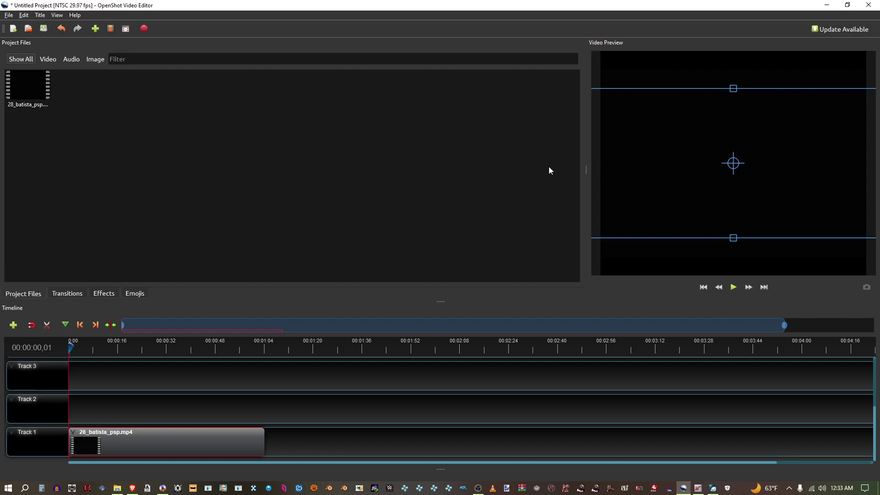
left_click(733, 288)
left_click(733, 287)
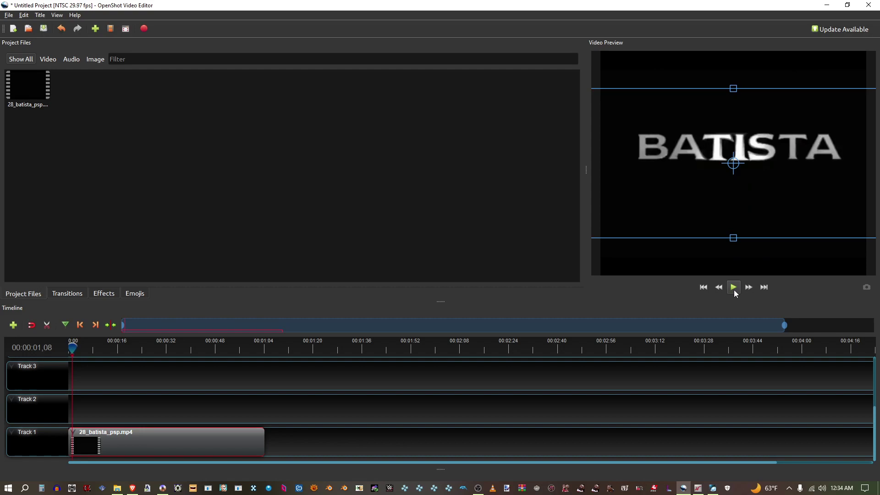
Export the project as an MPEG (mpeg2) video into the Videos folder.
left_click(8, 15)
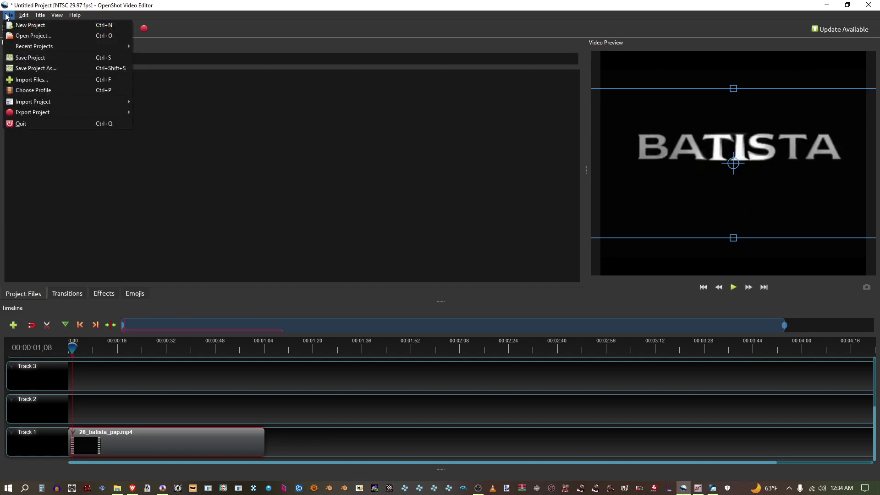
mouse_move(52, 117)
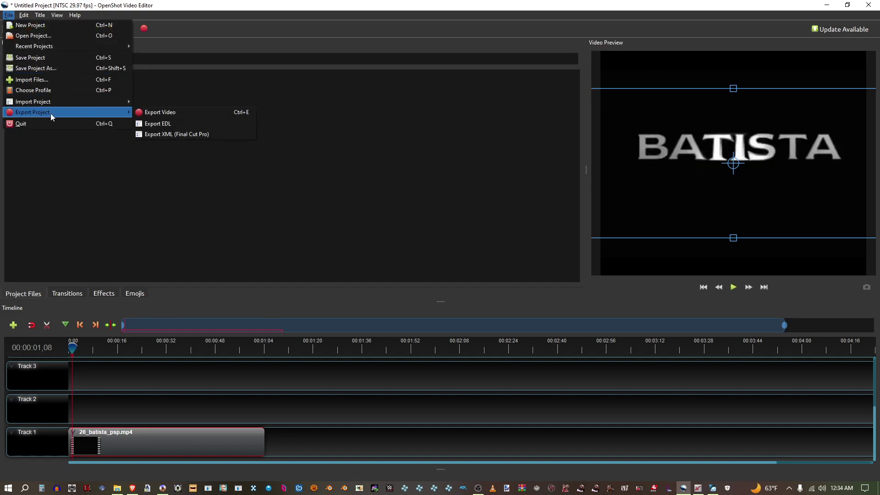
left_click(145, 112)
left_click(424, 249)
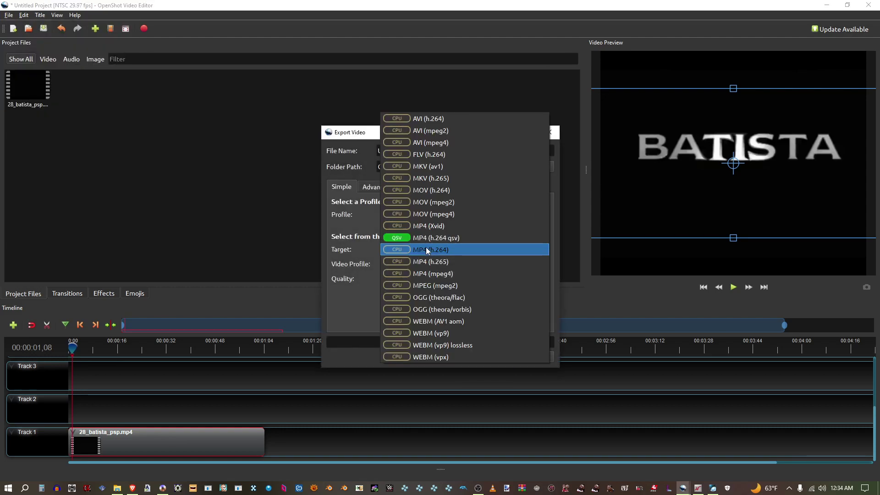
left_click(438, 287)
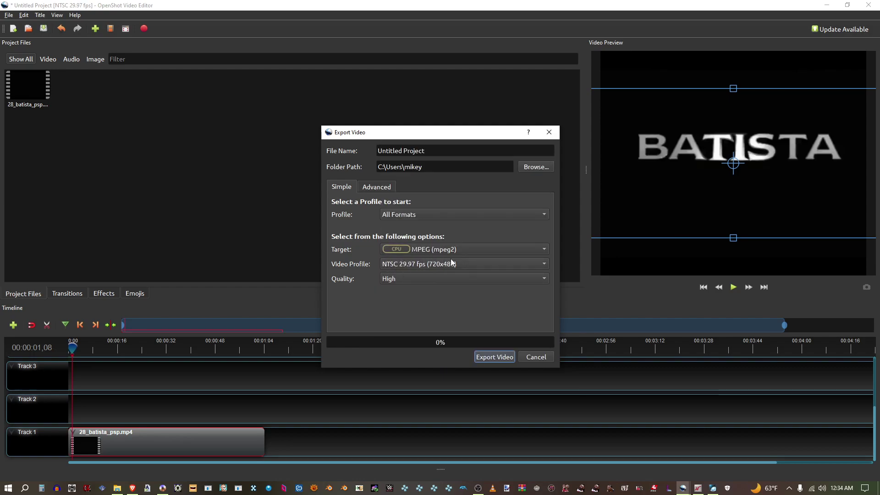
left_click(536, 166)
left_click(361, 231)
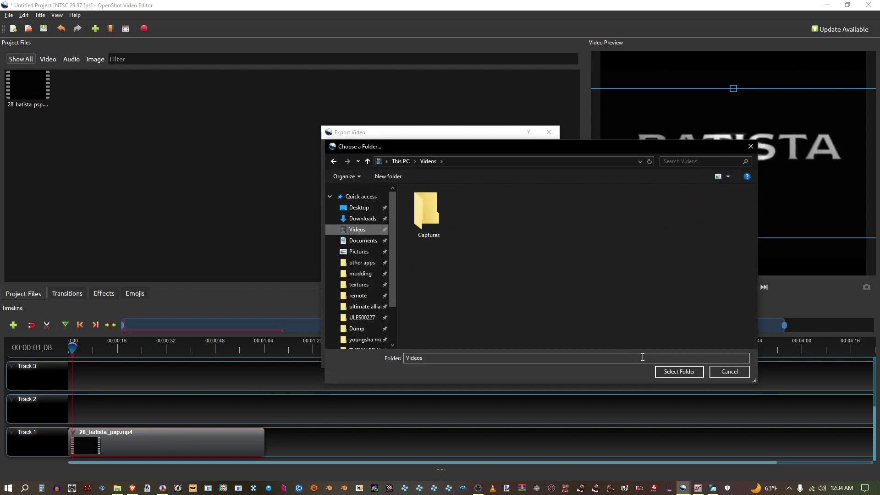
left_click(682, 374)
left_click(504, 356)
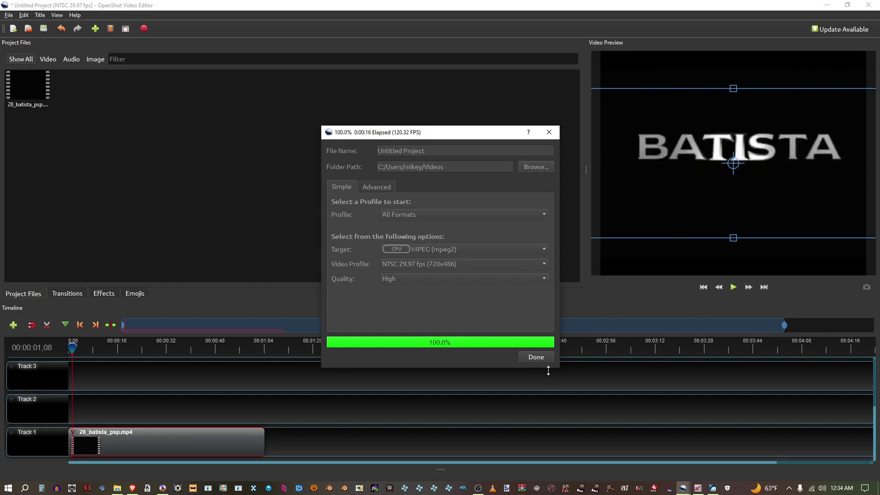
left_click(535, 357)
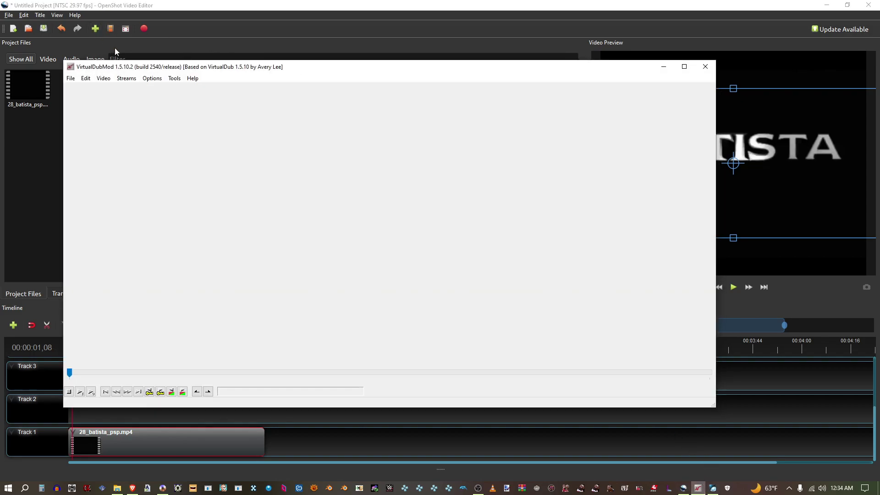
Load Videos\Untitled Project.mpeg into VirtualDubMod.
left_click_drag(185, 68, 331, 77)
left_click(219, 88)
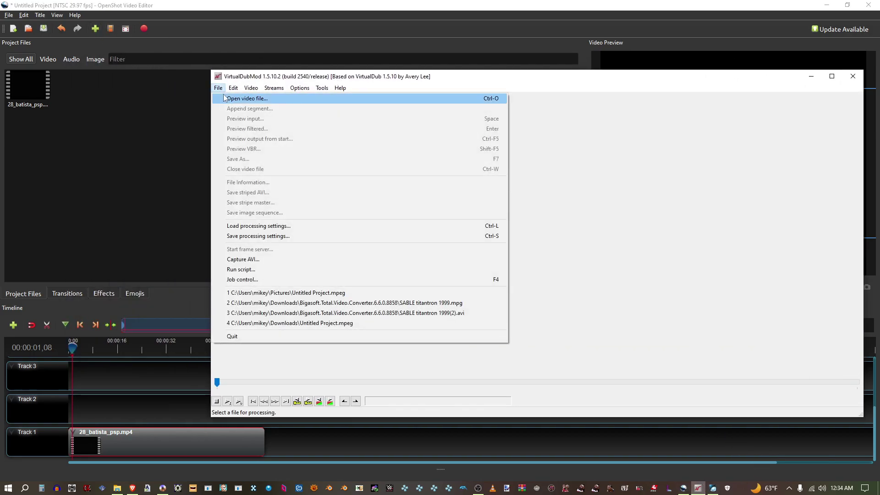
left_click(225, 98)
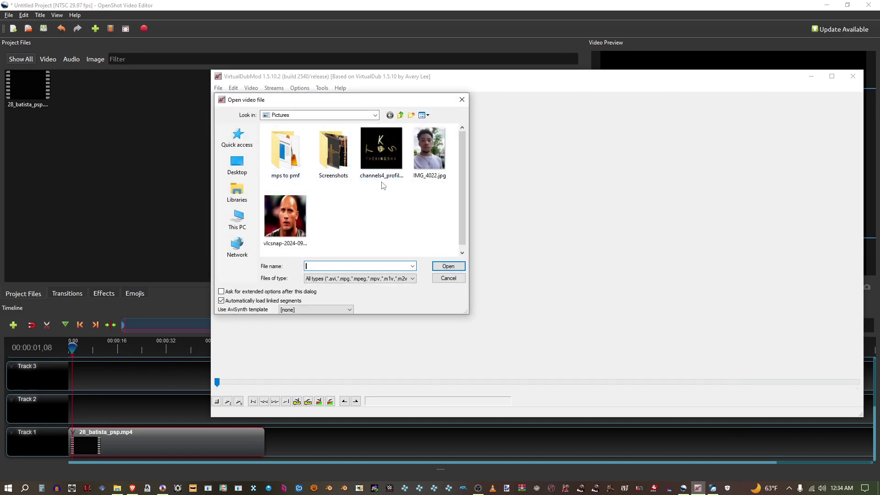
scroll(348, 215, "down", 1)
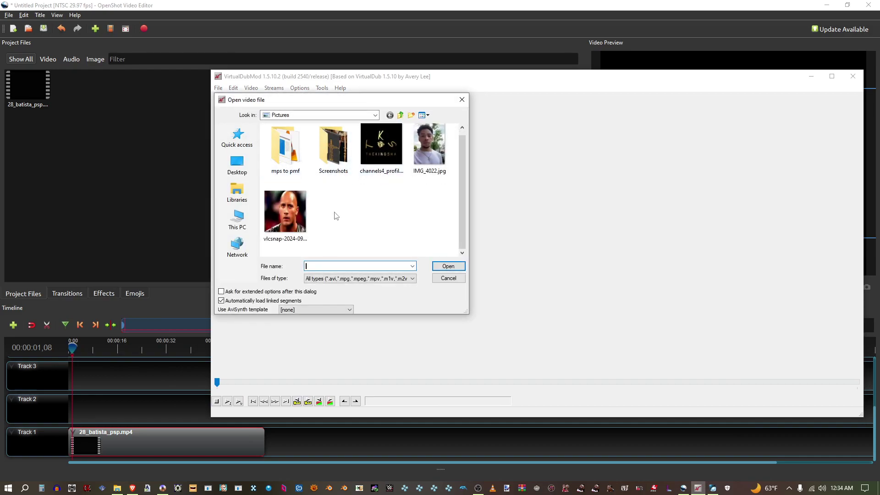
left_click(237, 138)
double_click(301, 201)
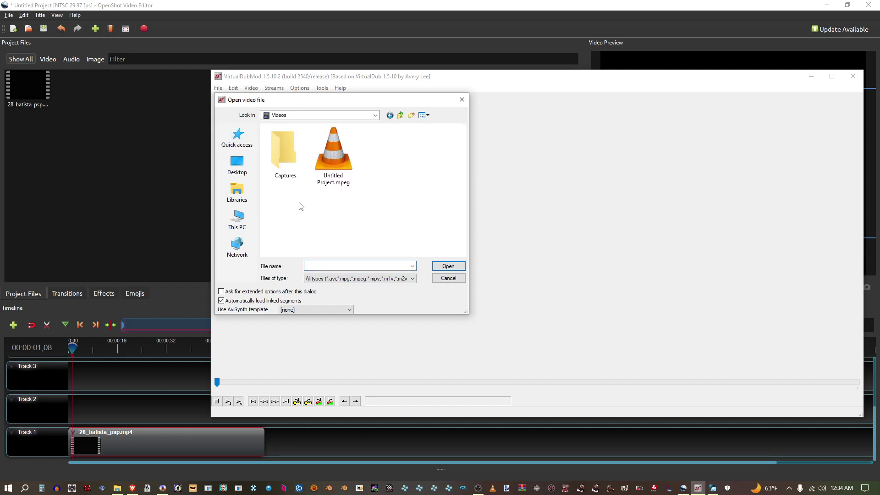
double_click(348, 172)
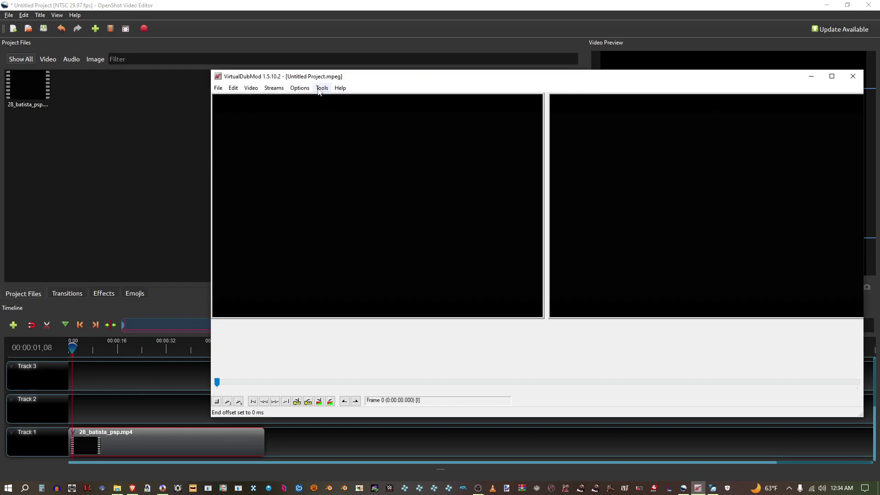
Try adding the rotate filter, then cancel it.
left_click(251, 88)
left_click(265, 100)
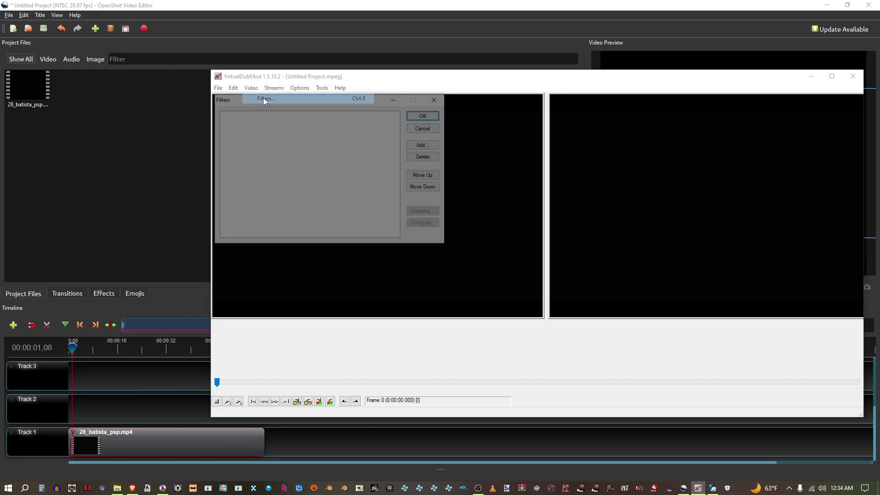
left_click(421, 144)
scroll(321, 184, "down", 3)
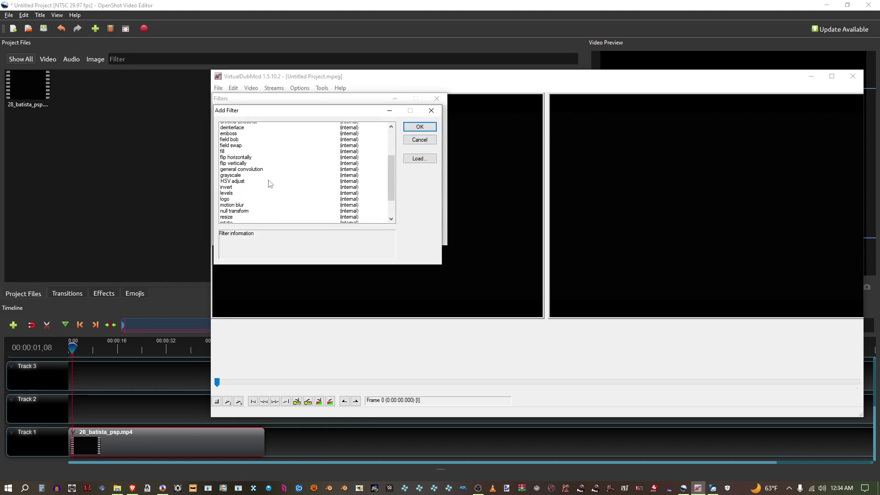
scroll(269, 183, "down", 2)
double_click(239, 191)
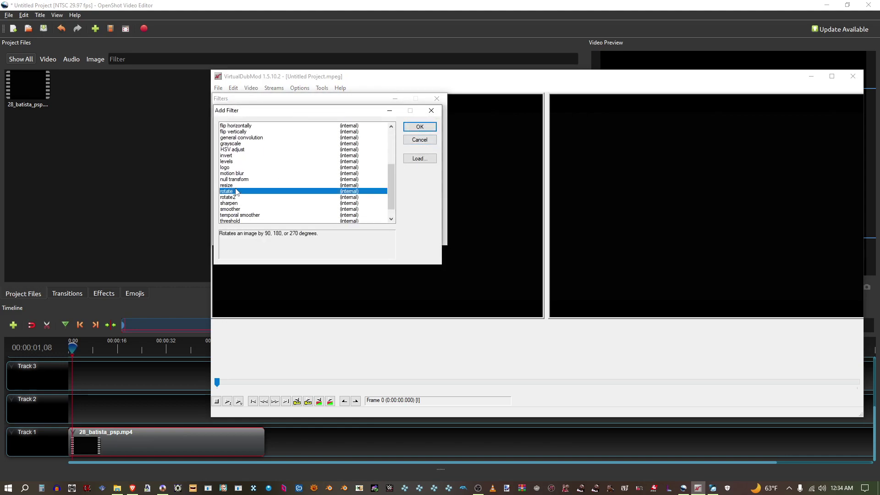
left_click(275, 165)
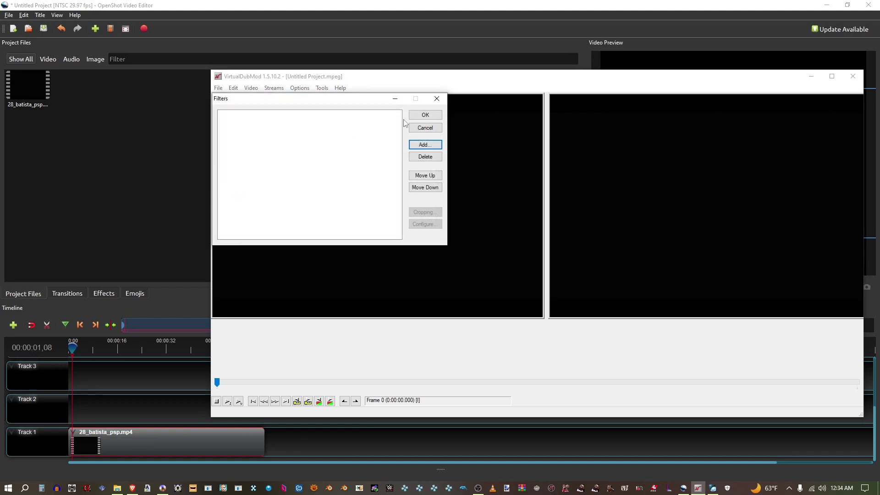
Add a resize filter with a new width of 128.
left_click(425, 144)
scroll(275, 193, "down", 4)
scroll(249, 195, "down", 1)
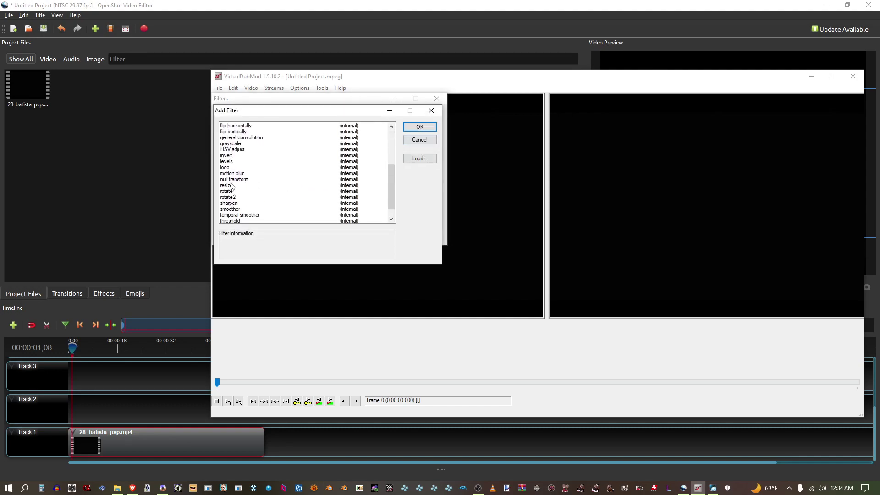
double_click(231, 186)
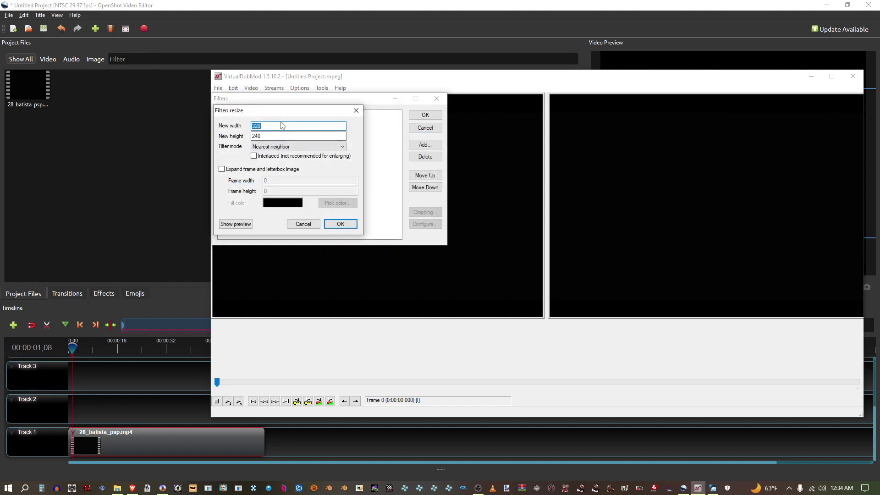
type("128")
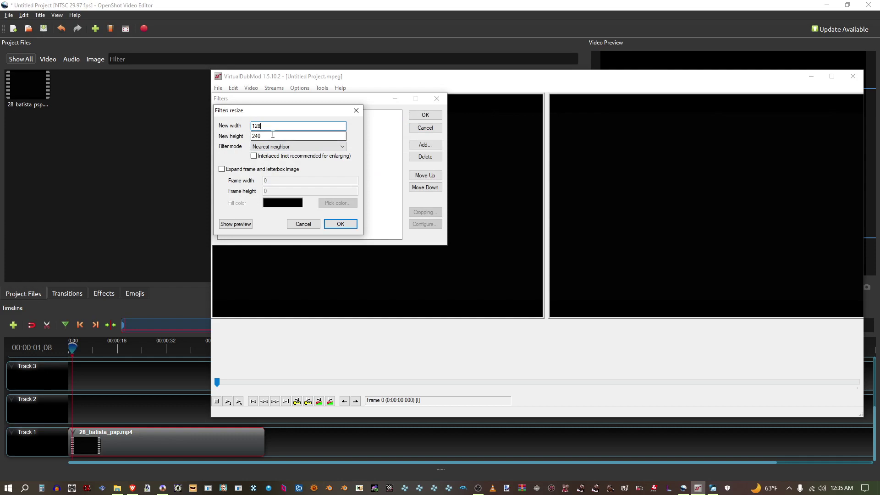
key("Tab")
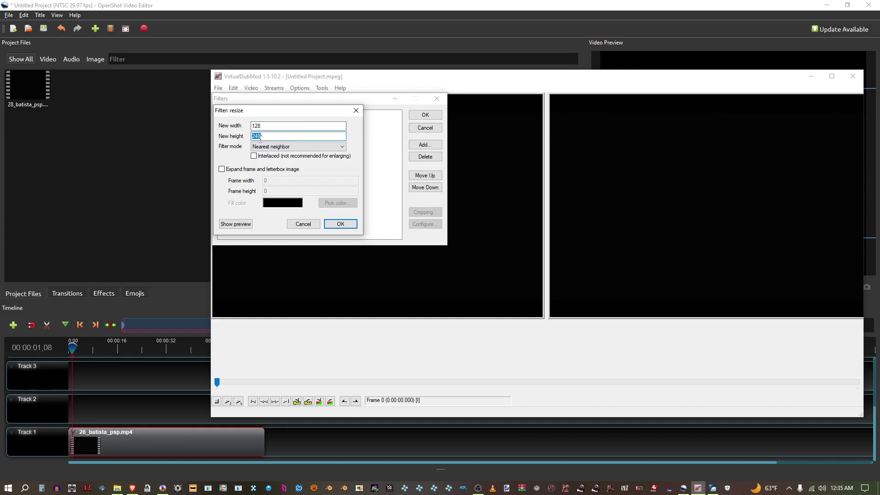
type("128")
Apply the resize filter and save the processed video as AVI named 'ab'.
left_click(340, 224)
left_click(425, 114)
left_click(218, 87)
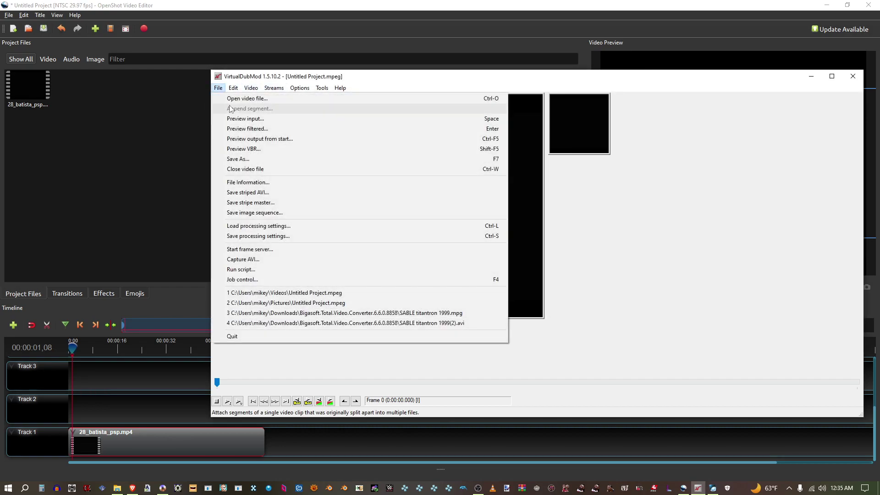
left_click(243, 159)
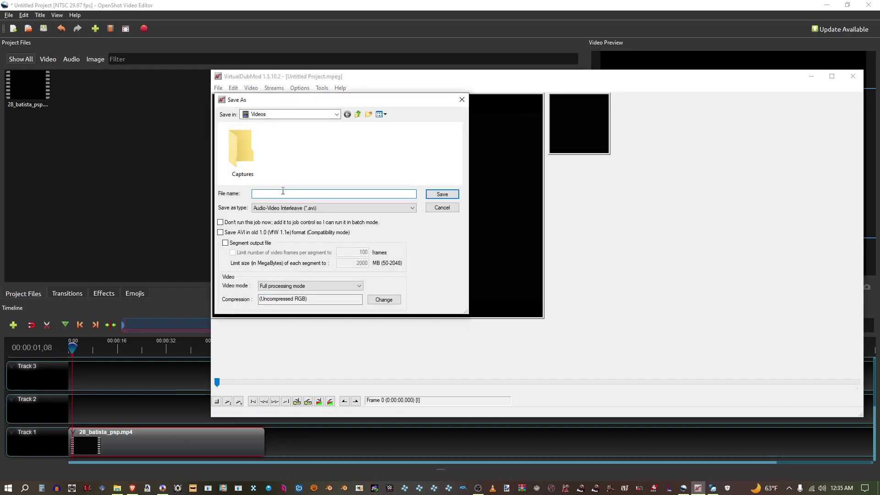
type("ab")
left_click(436, 194)
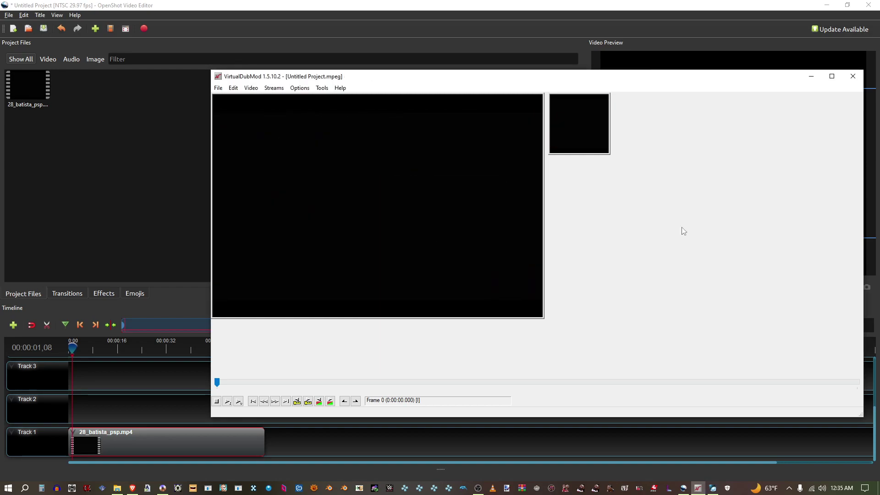
Close VirtualDubMod and quit OpenShot without saving the project.
left_click(853, 76)
left_click(868, 4)
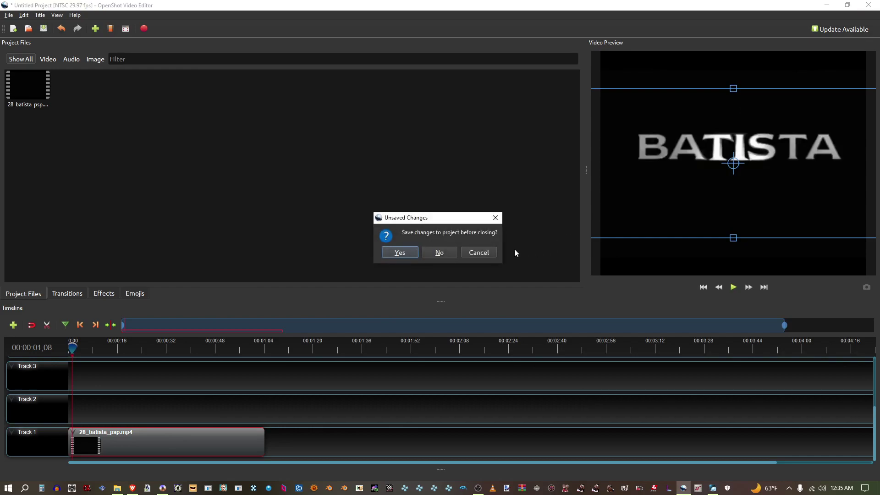
left_click(453, 253)
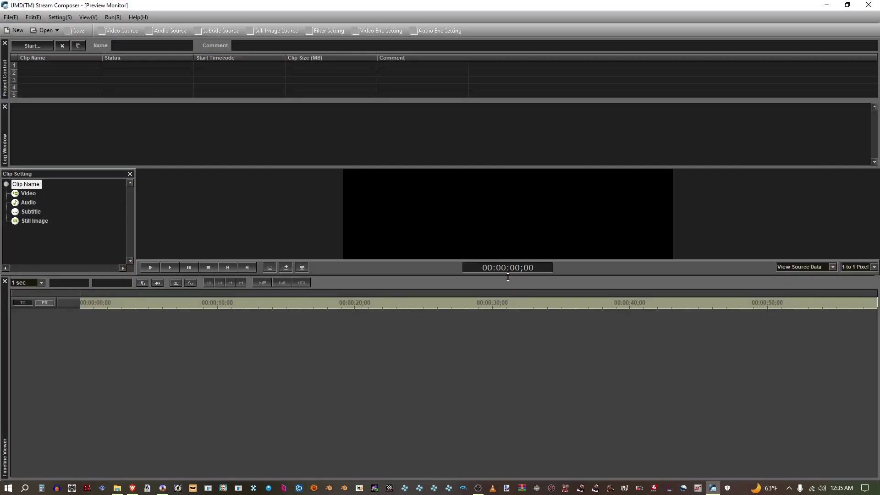
Create a new PSP Movie Format clip named bt, replacing the existing clip file.
left_click(22, 34)
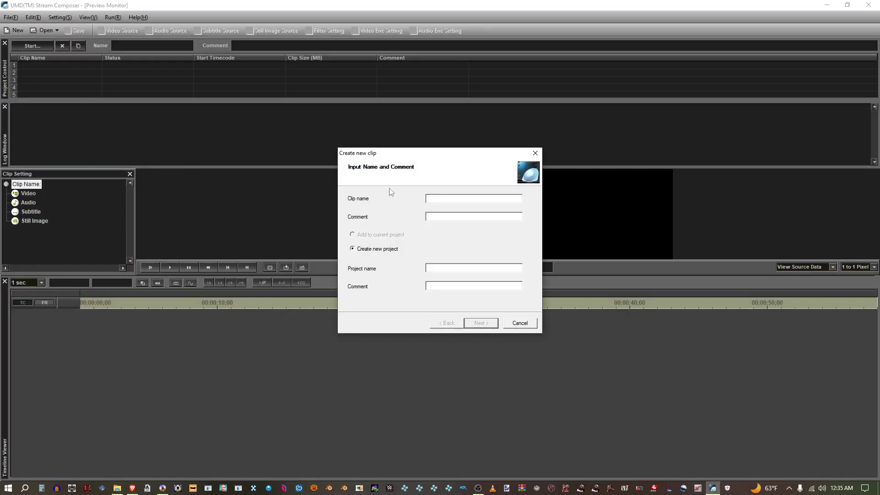
type("btbt")
left_click(482, 322)
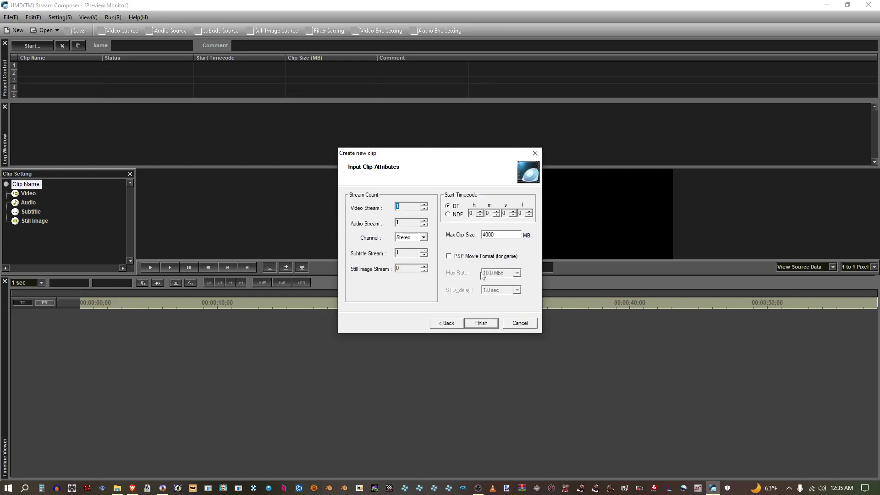
left_click(464, 256)
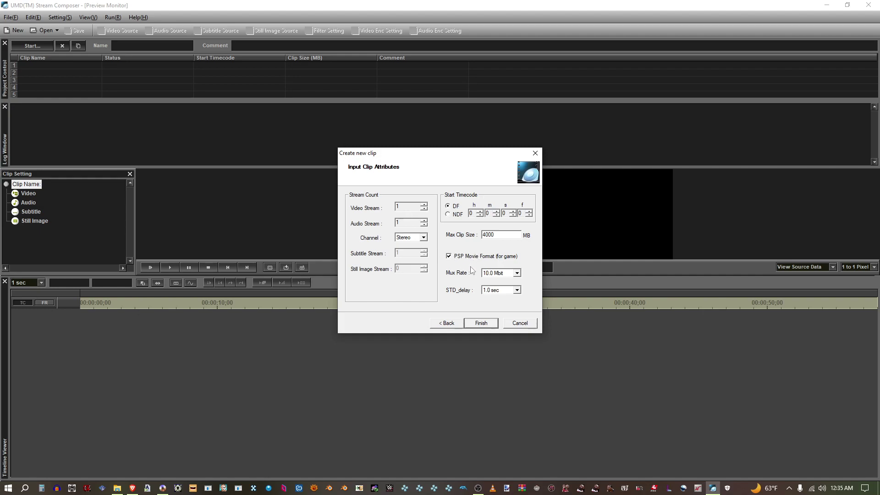
left_click(479, 323)
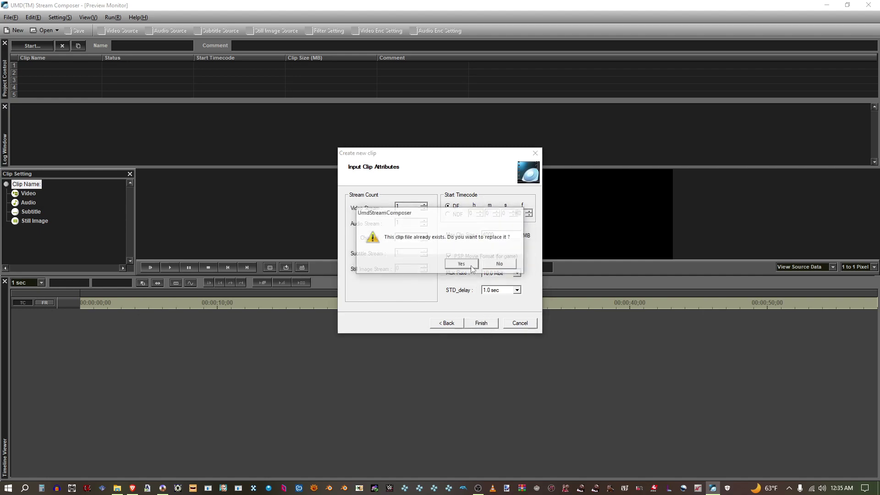
left_click(471, 265)
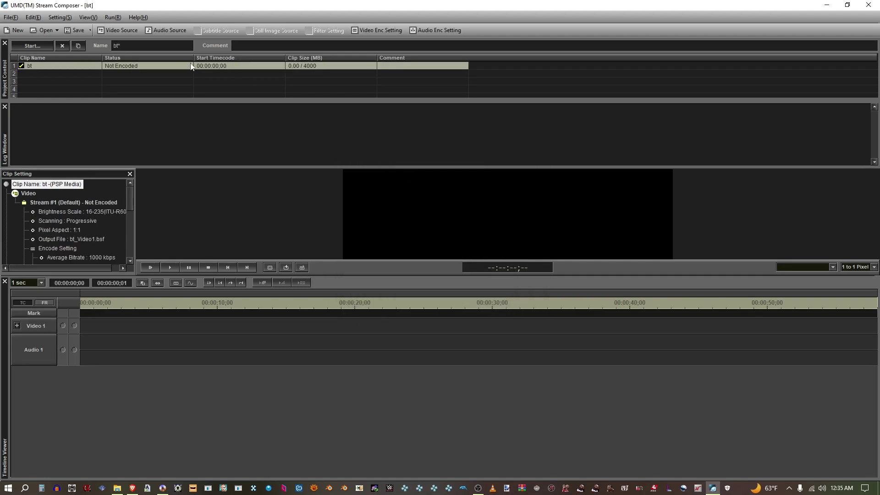
Set Videos\gg.avi as the clip's video source.
left_click(114, 32)
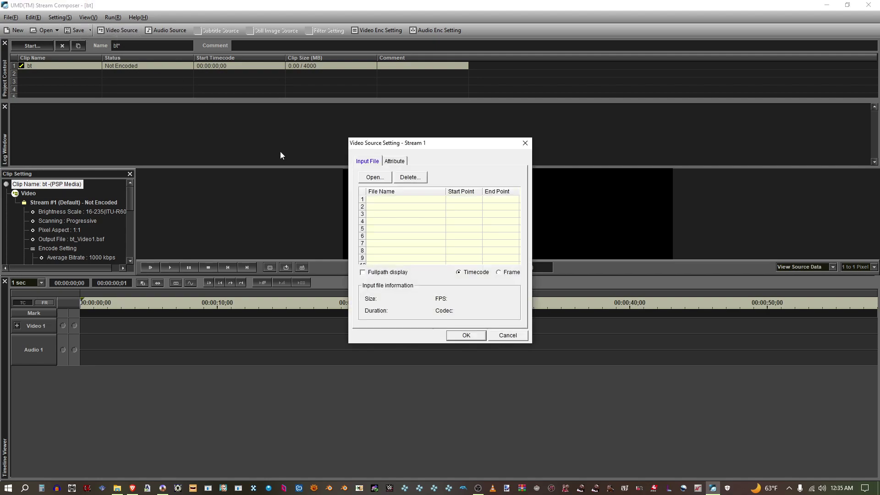
left_click(373, 181)
left_click(336, 187)
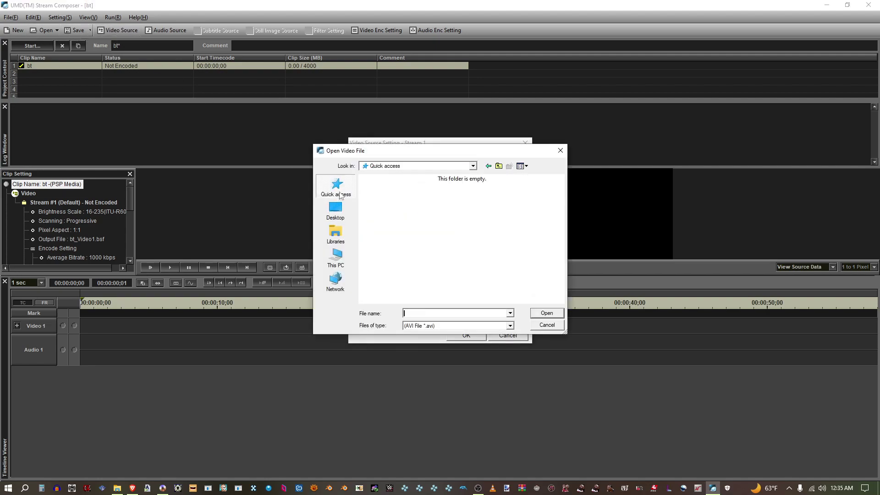
double_click(394, 181)
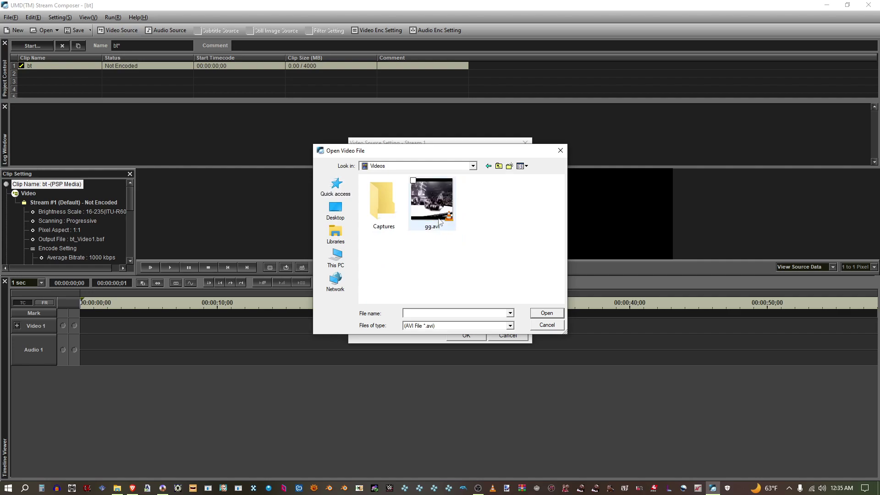
double_click(432, 201)
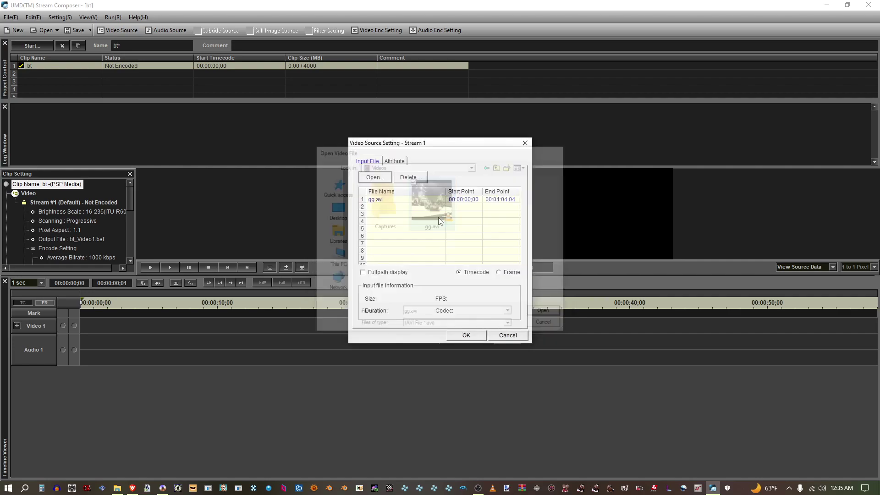
left_click(465, 334)
left_click(113, 17)
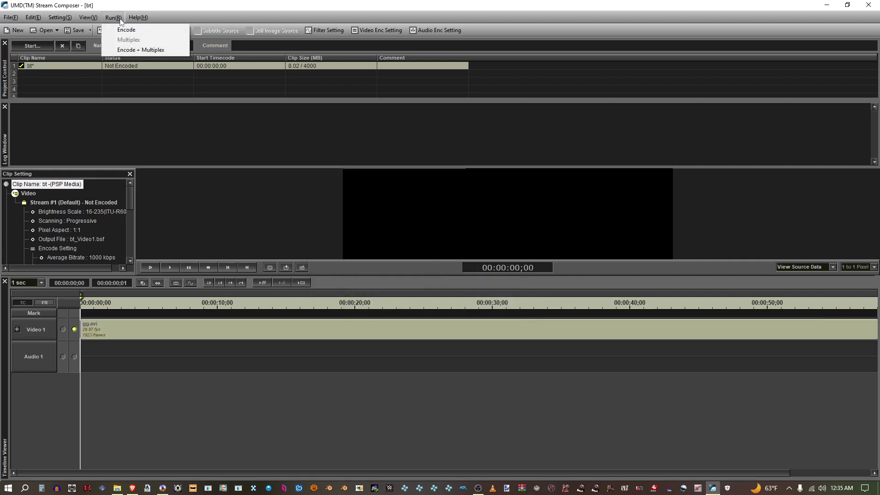
Run Encode + Multiplex on the bt clip and close the finished progress window.
left_click(149, 47)
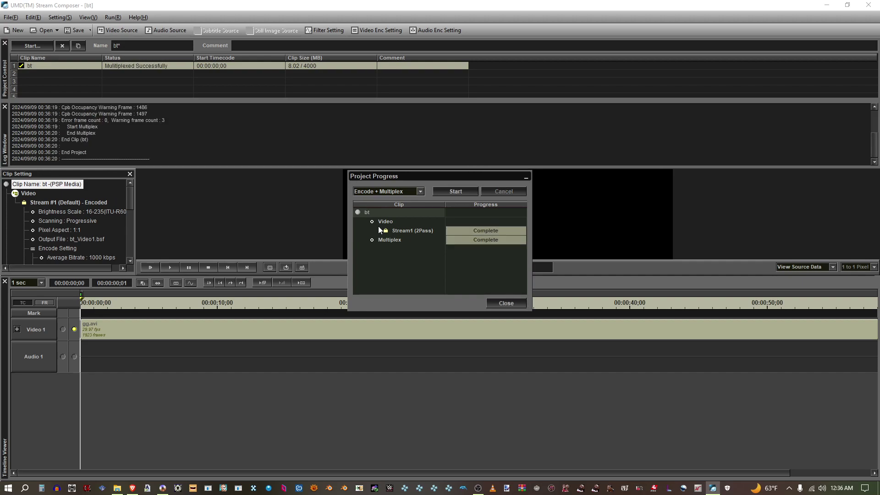
left_click(498, 303)
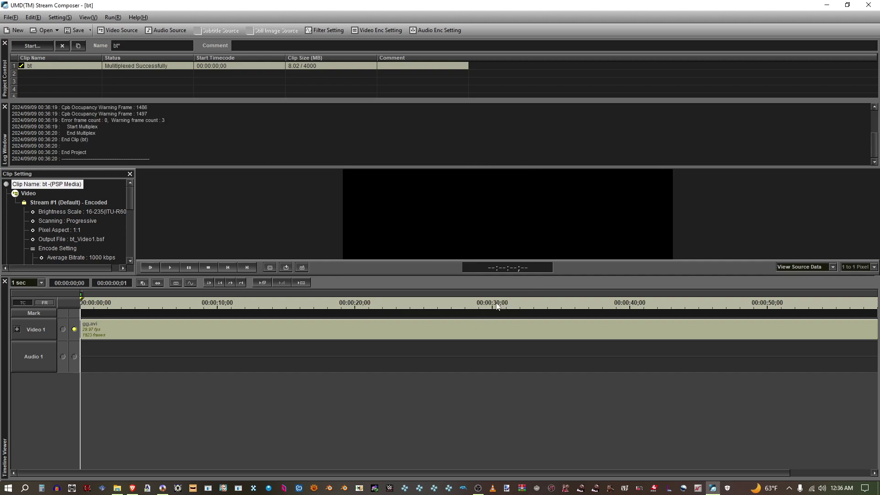
Close Stream Composer without saving and copy MuxWork\bt\00001\00001.MPS.
left_click(868, 5)
left_click(467, 264)
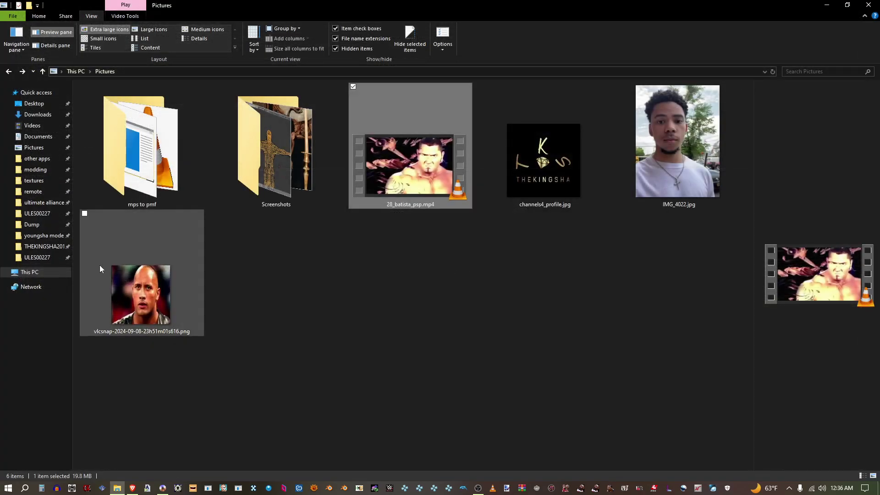
left_click(29, 137)
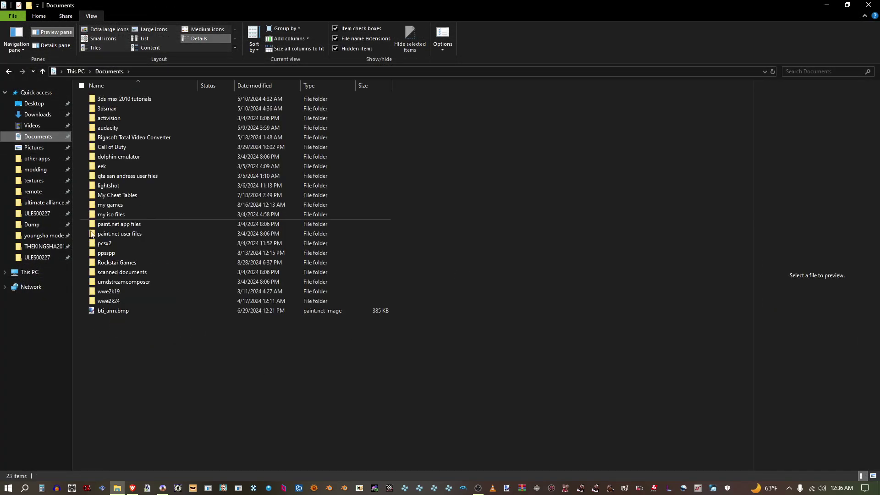
double_click(120, 280)
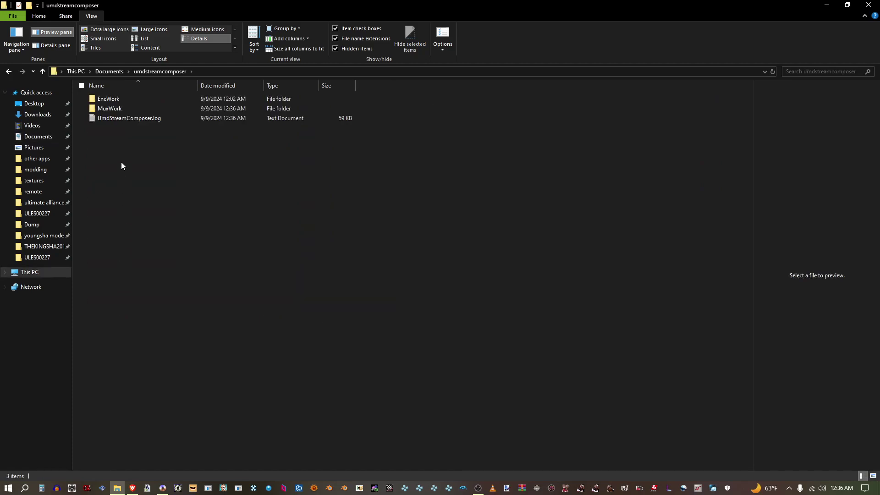
double_click(122, 109)
double_click(104, 99)
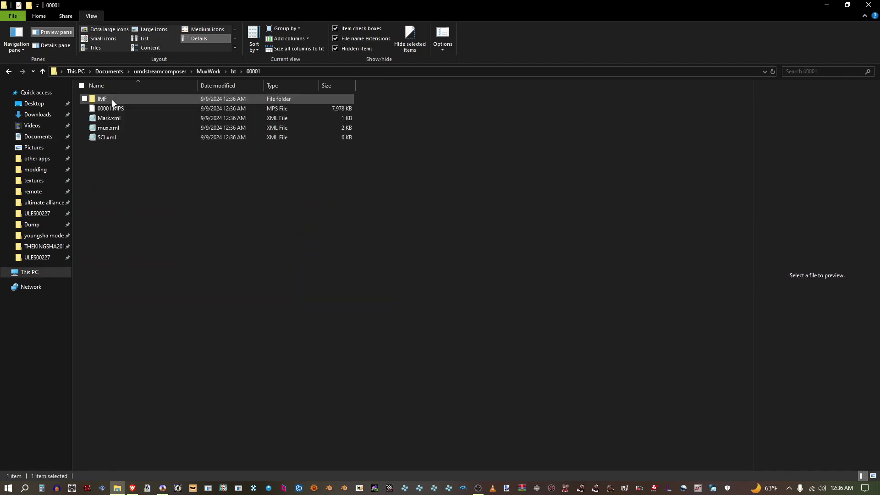
right_click(112, 108)
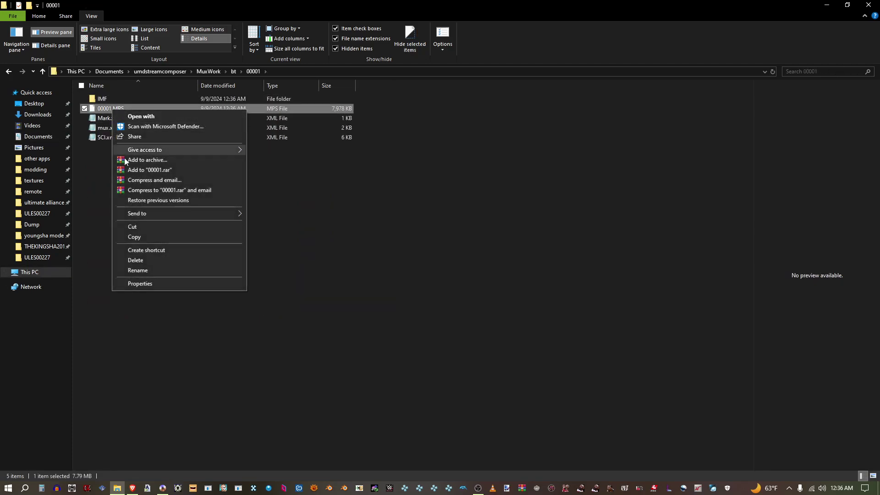
left_click(138, 235)
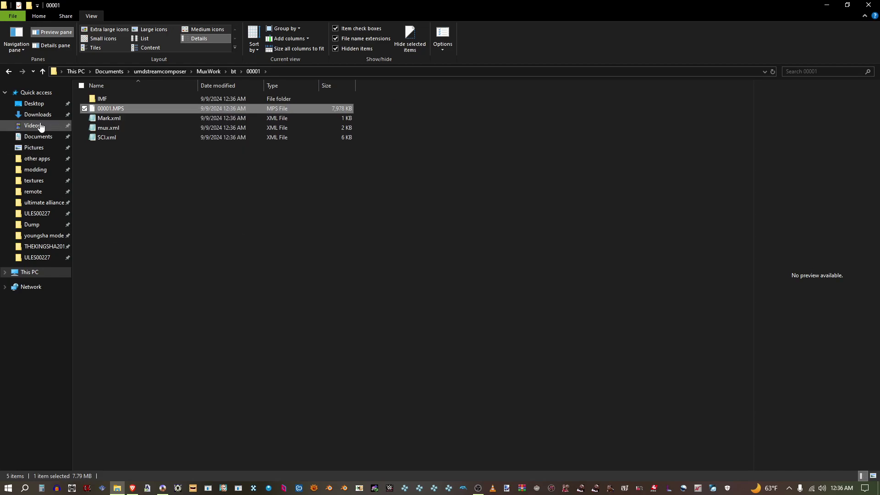
Paste 00001.MPS into Pictures\mps to pmf and delete the old Batista pmf.
left_click(33, 148)
double_click(128, 147)
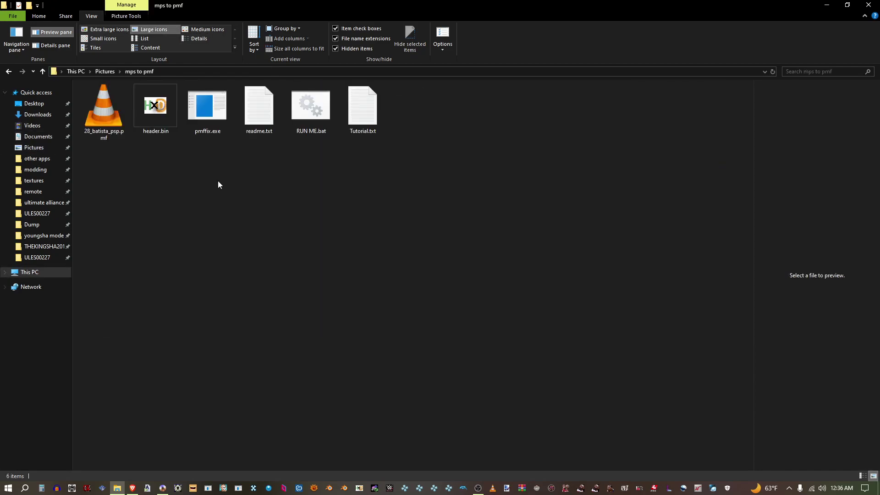
right_click(241, 185)
left_click(268, 248)
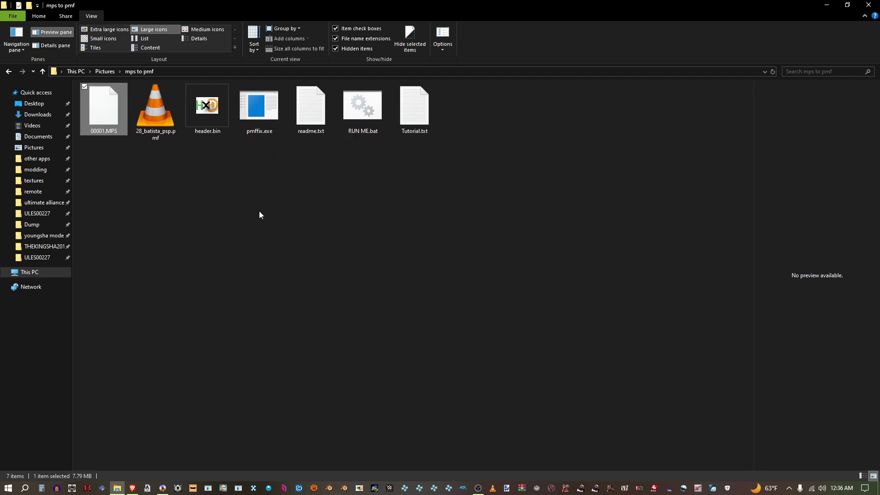
left_click(156, 122)
right_click(157, 122)
left_click(181, 283)
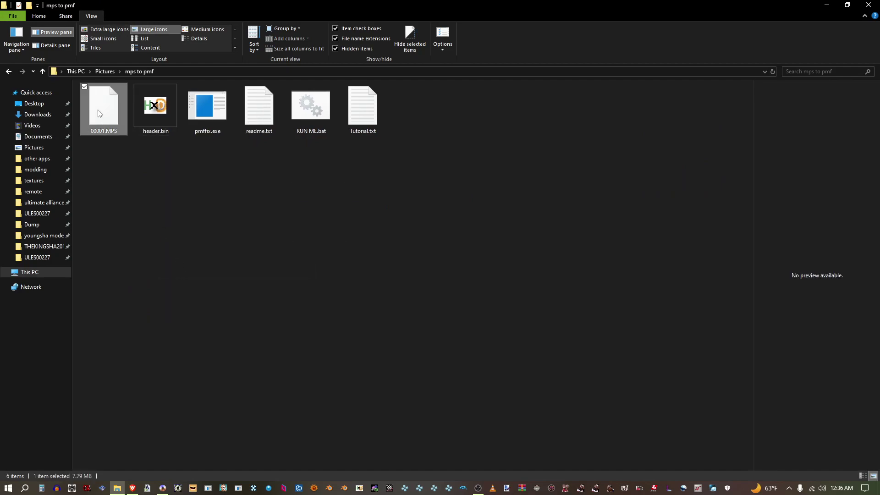
Convert 00001.MPS with RUN ME.bat, delete the leftover MPS, and switch to UltraISO.
left_click_drag(99, 113, 311, 112)
right_click(111, 111)
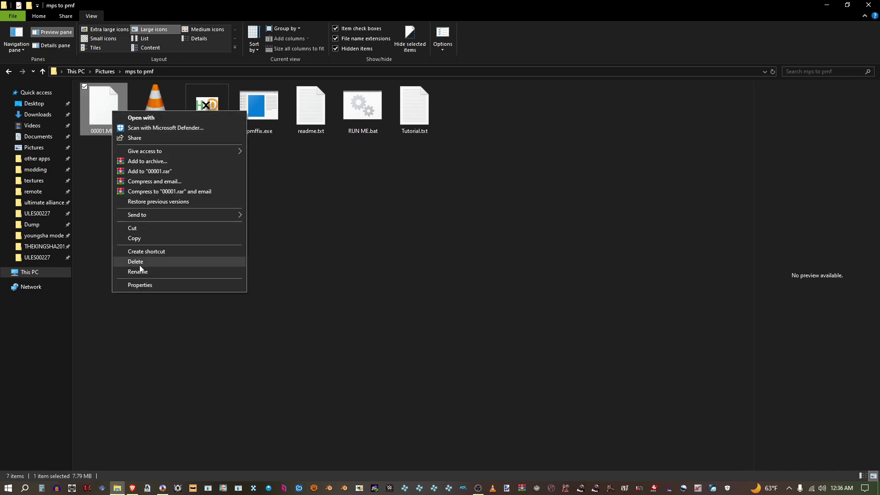
left_click(156, 261)
key("alt+Tab")
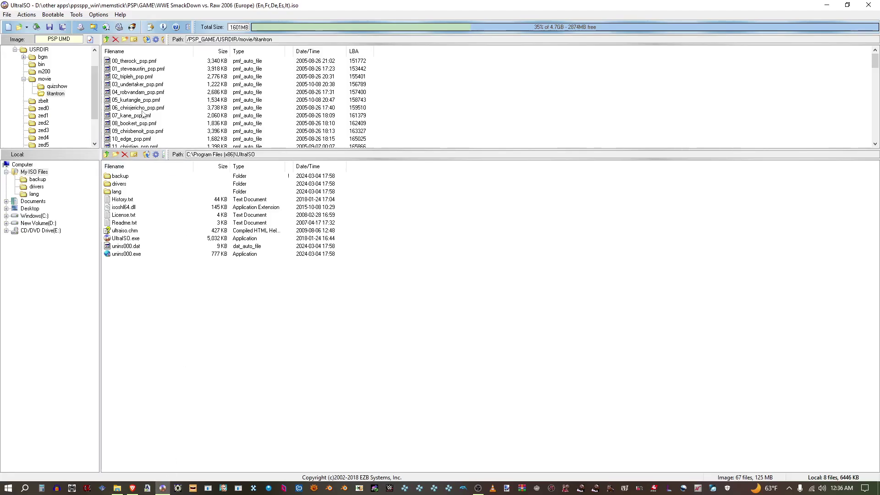
Copy the file name 28_batista_psp from the Batista pmf in the titantron folder.
scroll(146, 104, "down", 1)
scroll(145, 104, "down", 2)
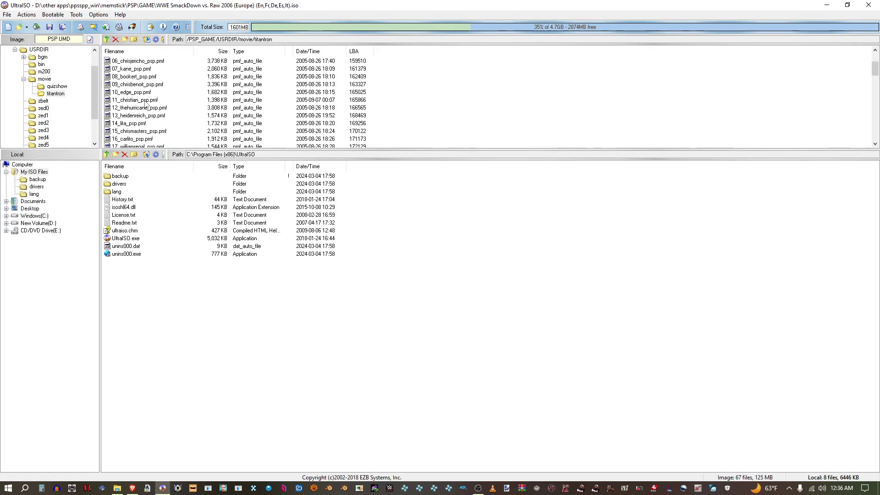
scroll(153, 124, "down", 2)
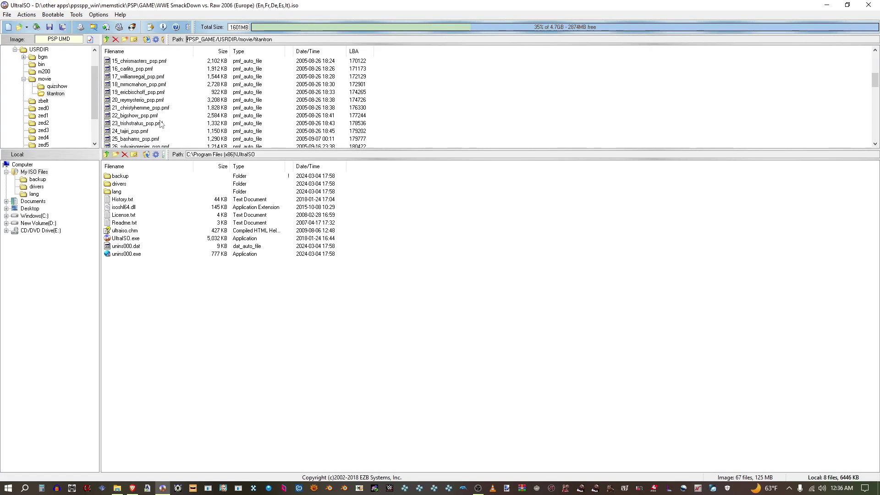
scroll(151, 126, "down", 2)
right_click(143, 117)
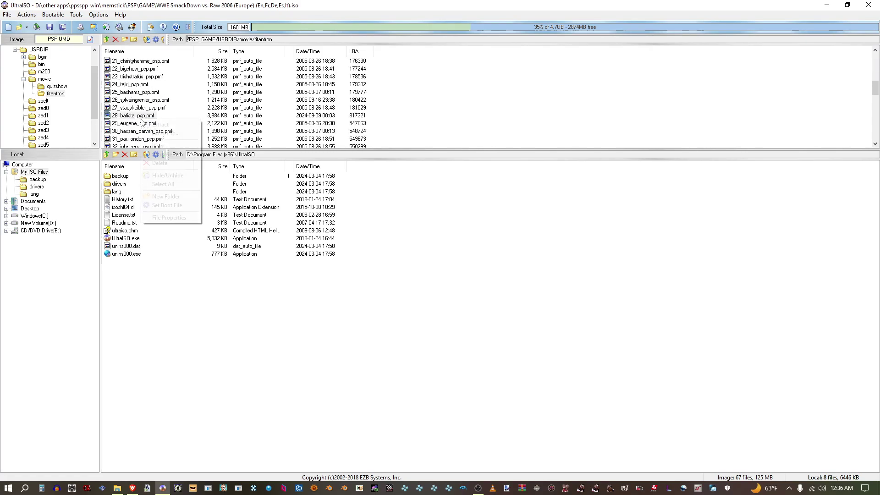
left_click(159, 155)
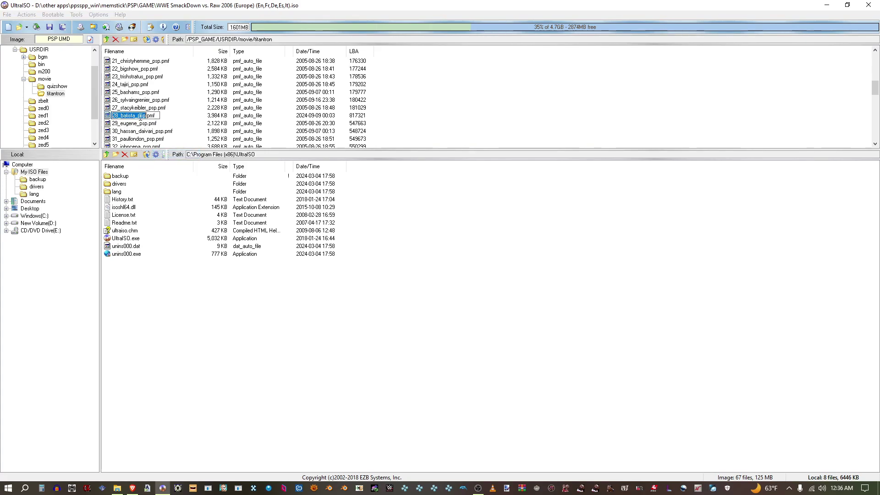
right_click(141, 117)
left_click(151, 145)
Rename 00001.pmf to 28_batista_psp.pmf and drag it into the ISO's titantron folder.
left_click(117, 488)
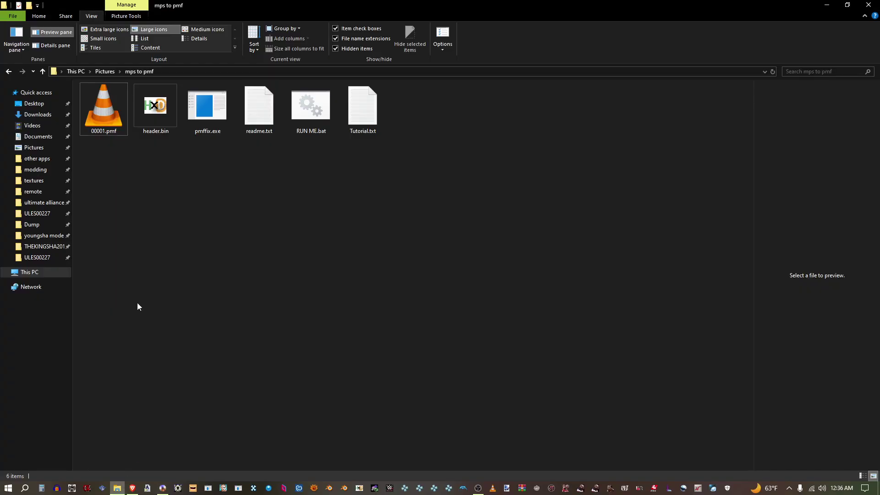
right_click(111, 125)
left_click(159, 298)
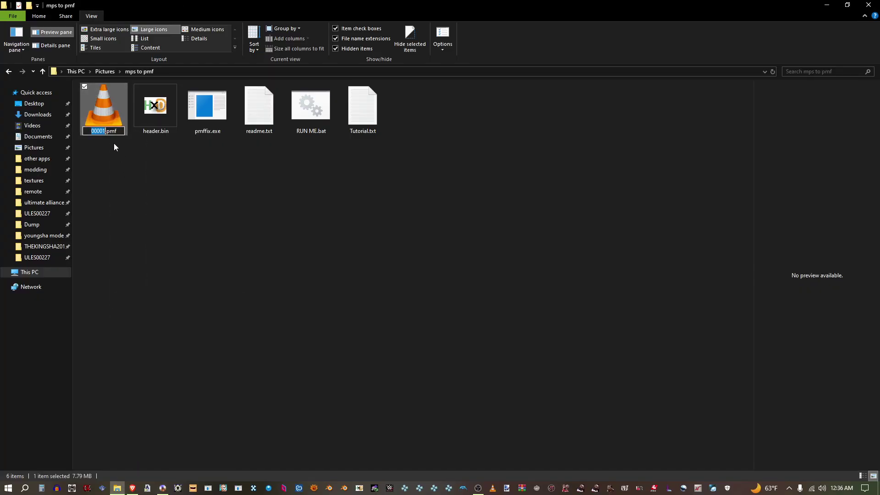
right_click(104, 133)
left_click(123, 171)
key("Return")
left_click_drag(105, 121, 174, 115)
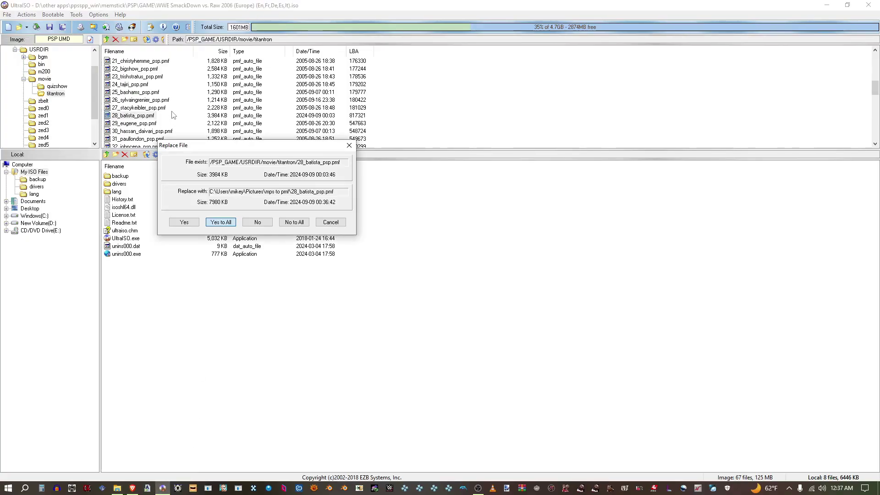